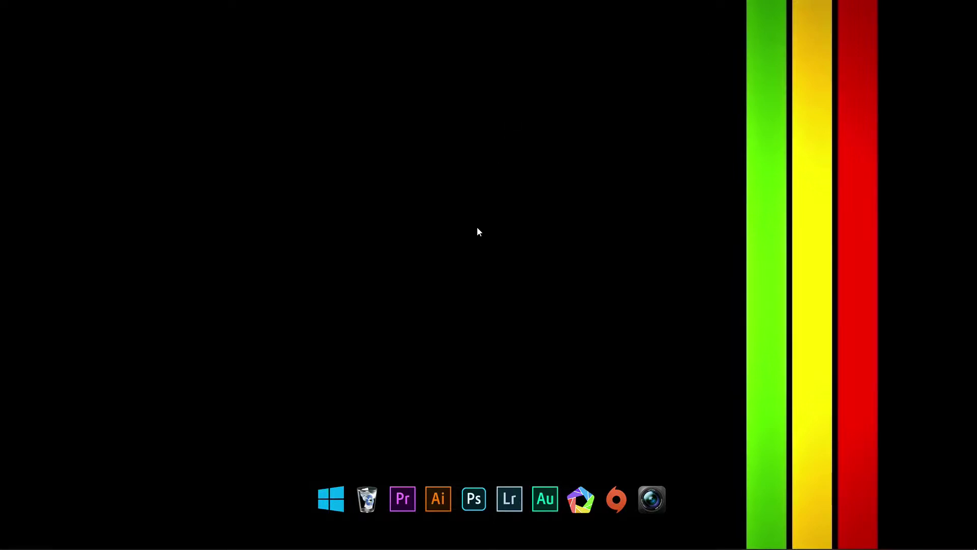
right_click(494, 221)
left_click(517, 270)
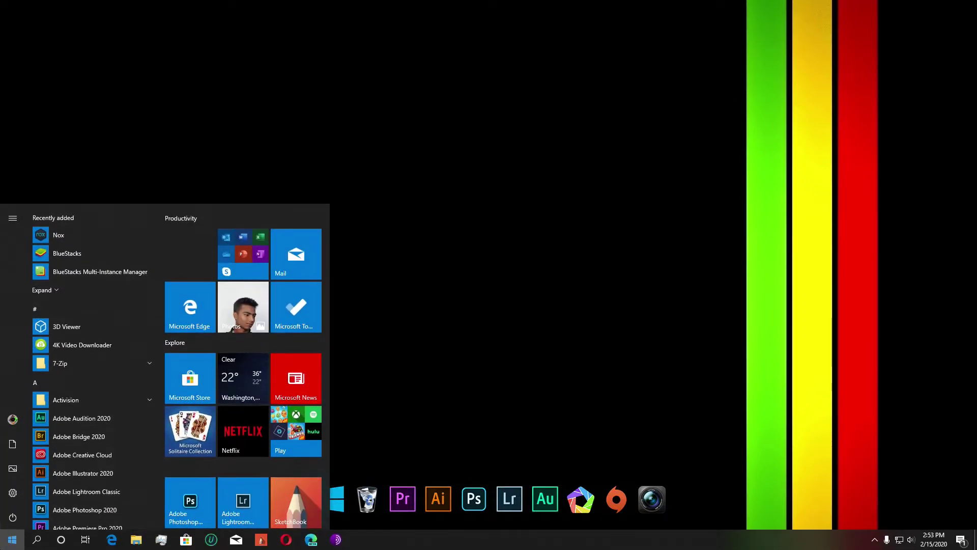
Open the Nox program folder by tracing its shortcut's file location and run MultiPlayerManager.exe from it
right_click(71, 237)
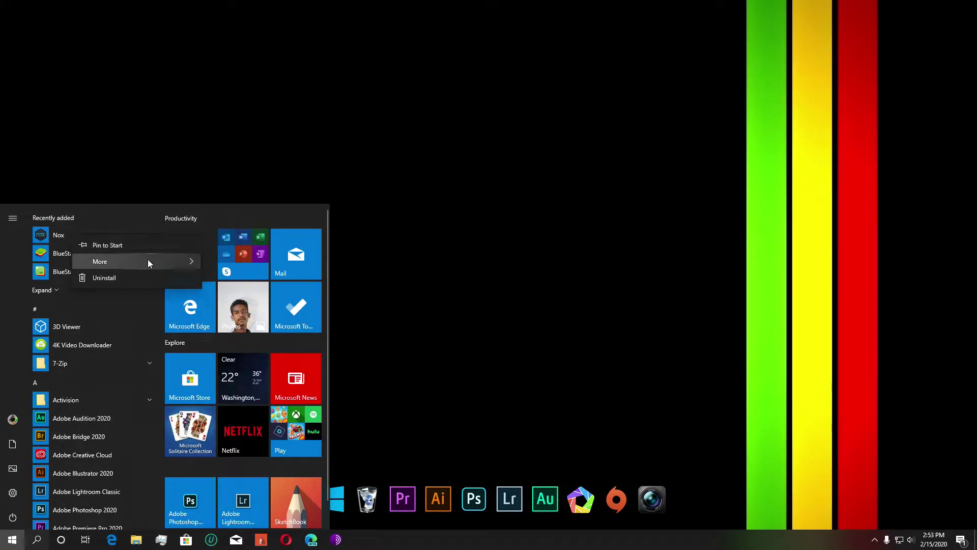
mouse_move(145, 260)
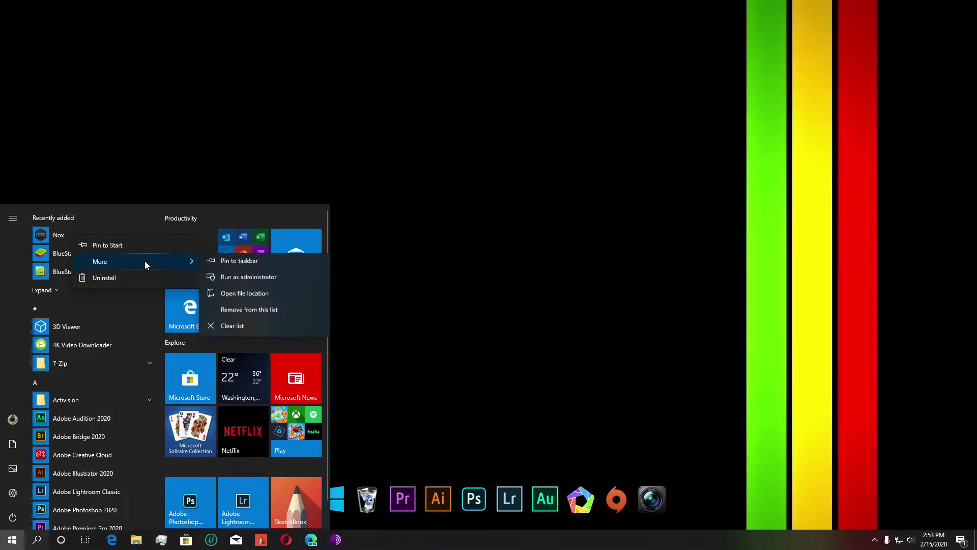
left_click(255, 298)
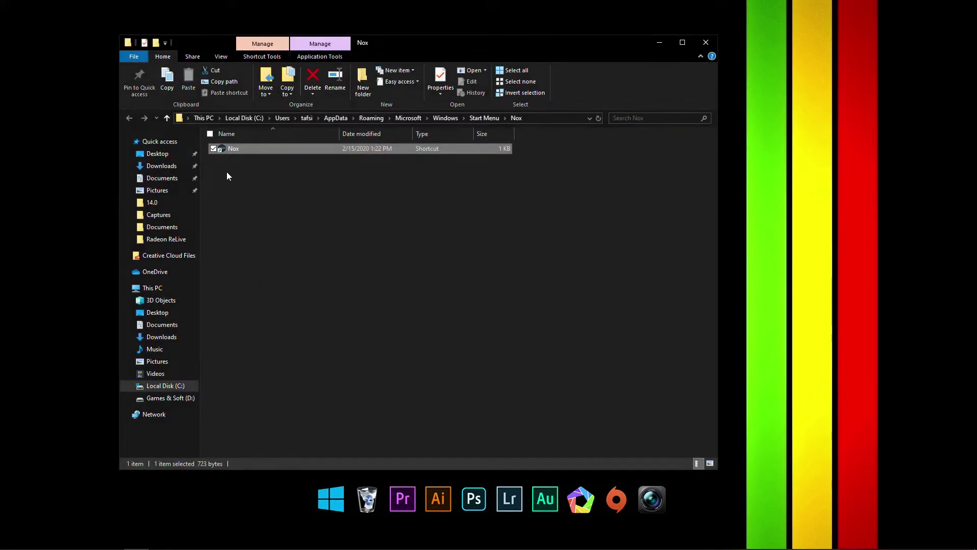
right_click(236, 150)
left_click(246, 170)
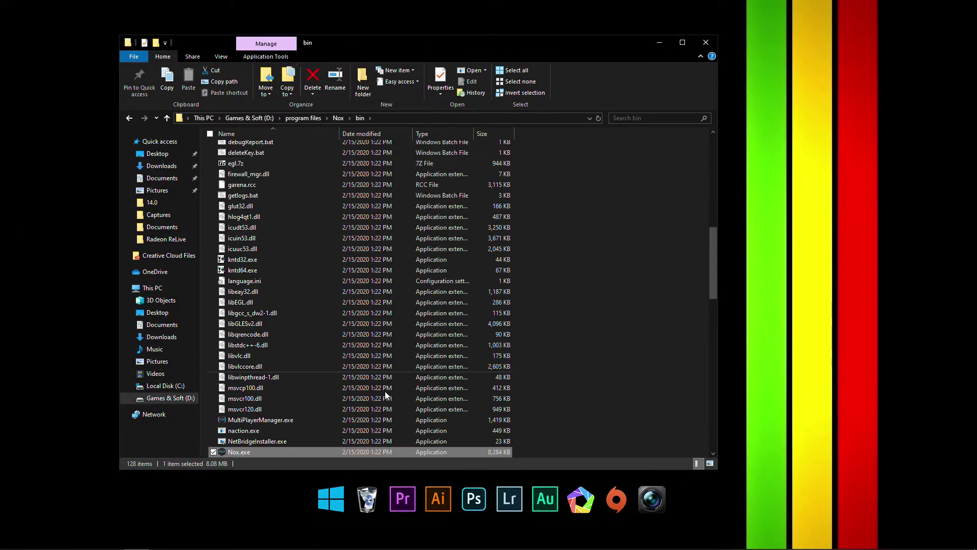
double_click(293, 420)
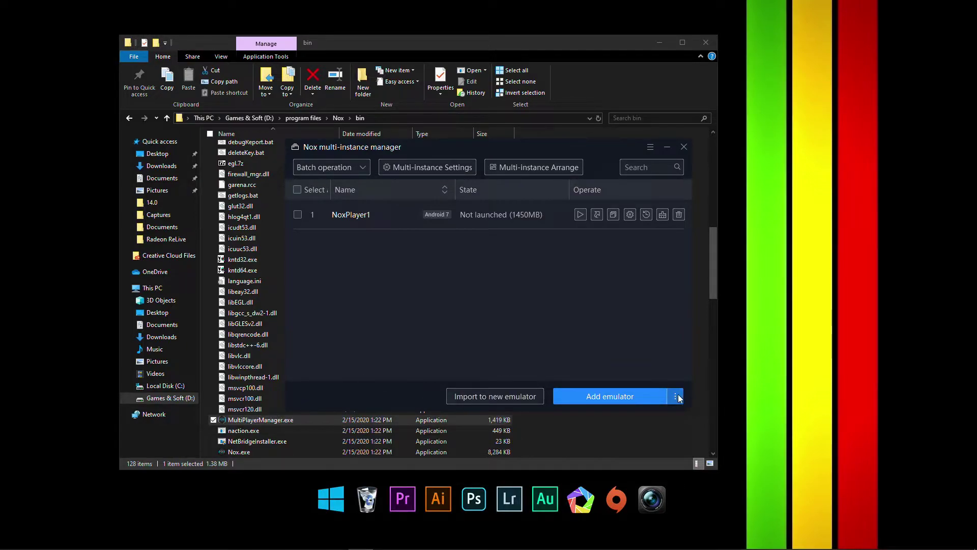
View the Android versions offered for adding a new emulator, and close the selection without adding one
left_click(659, 397)
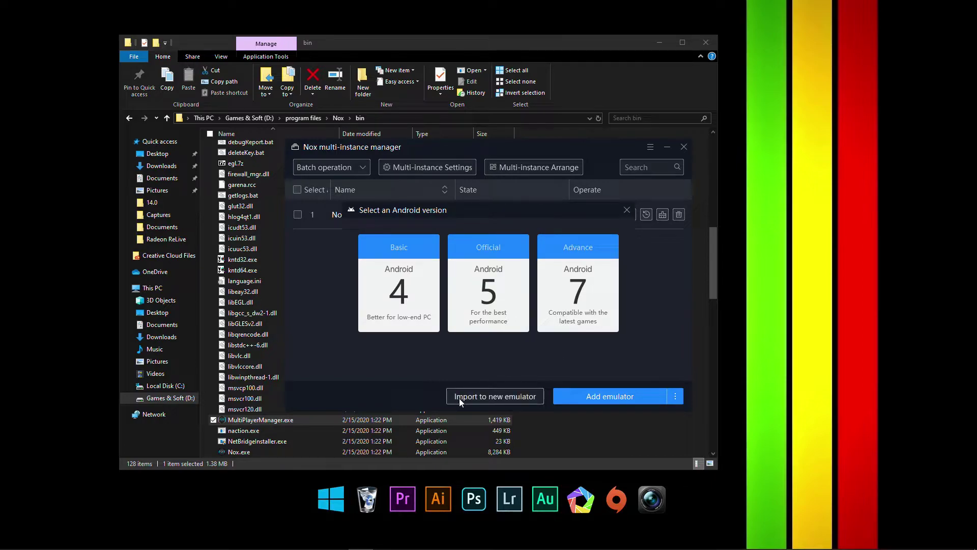
left_click(627, 211)
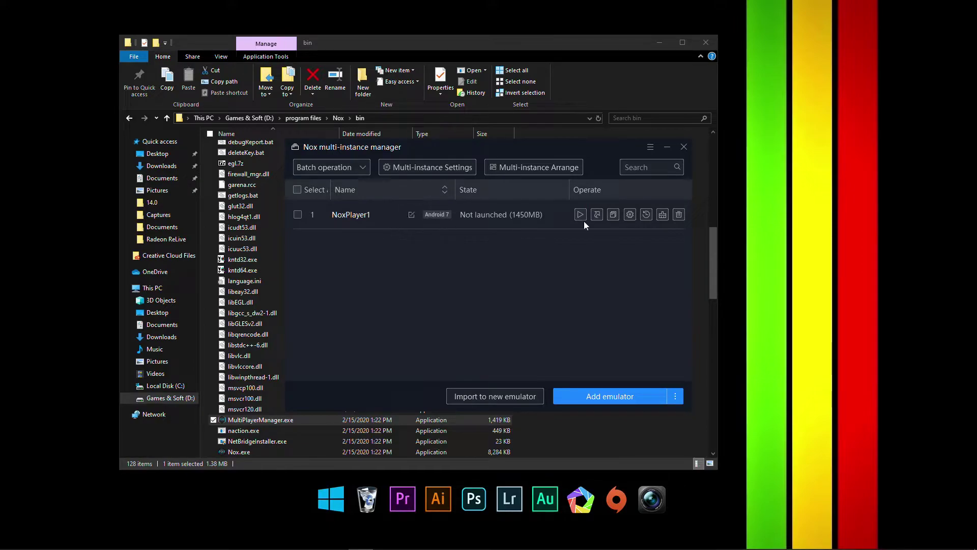
Review NoxPlayer1's system settings, including CPU, memory and startup options, and close them without saving
left_click(628, 214)
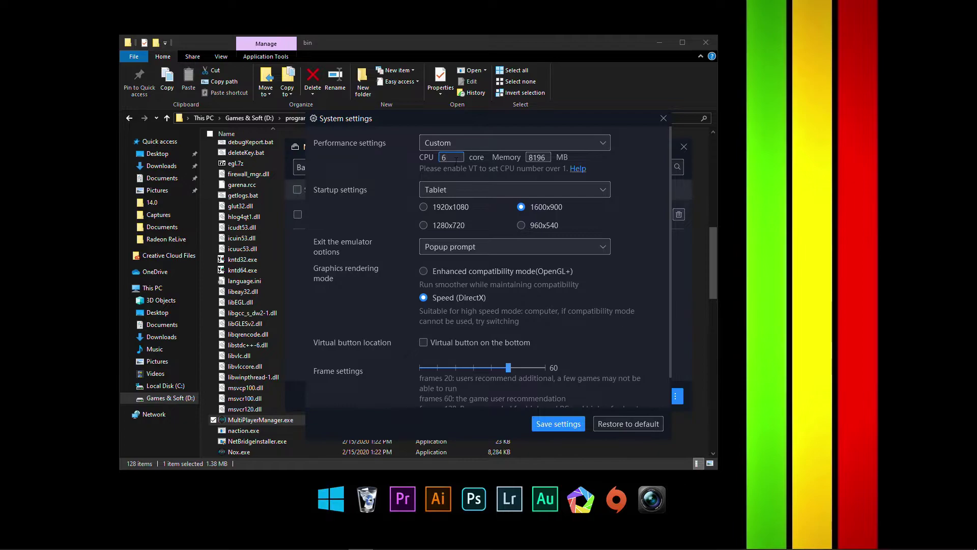
double_click(530, 158)
left_click(601, 218)
left_click(533, 188)
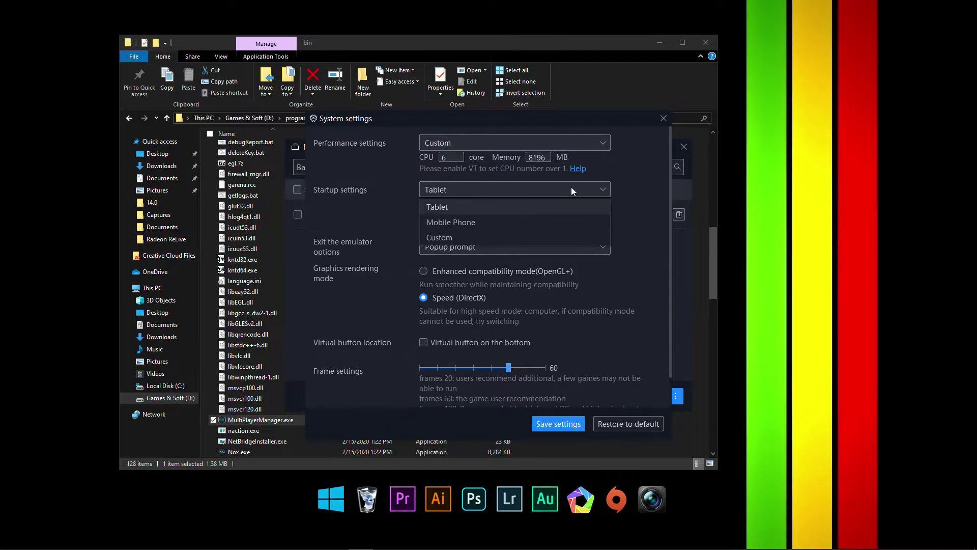
left_click(642, 209)
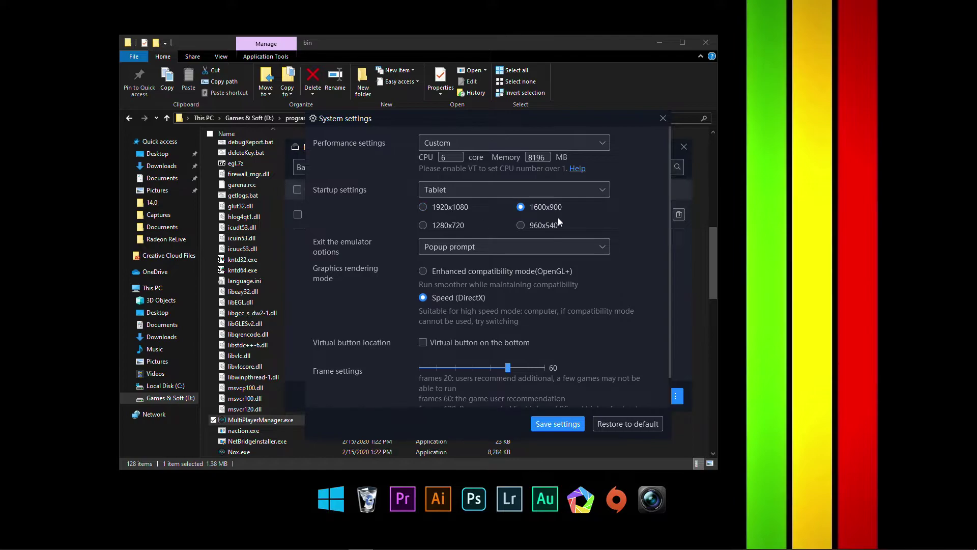
left_click(663, 118)
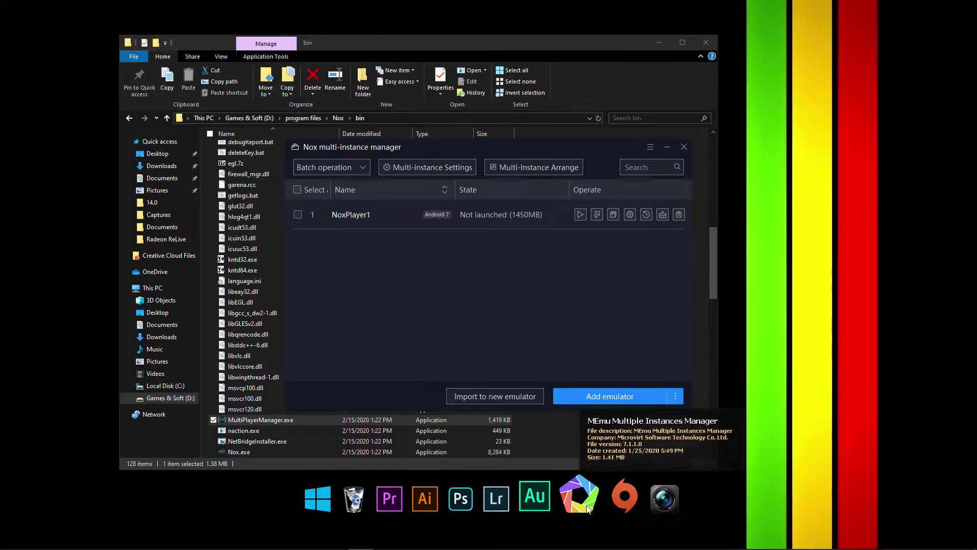
Switch to MEmu by searching Windows for memu, opening its program folder and running MEmuConsole.exe
key("super")
type("memu")
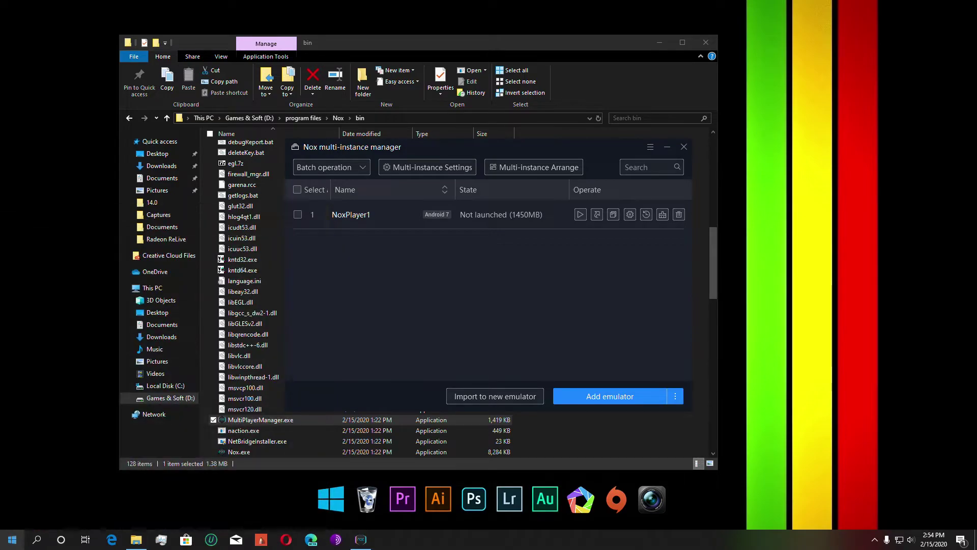
right_click(102, 270)
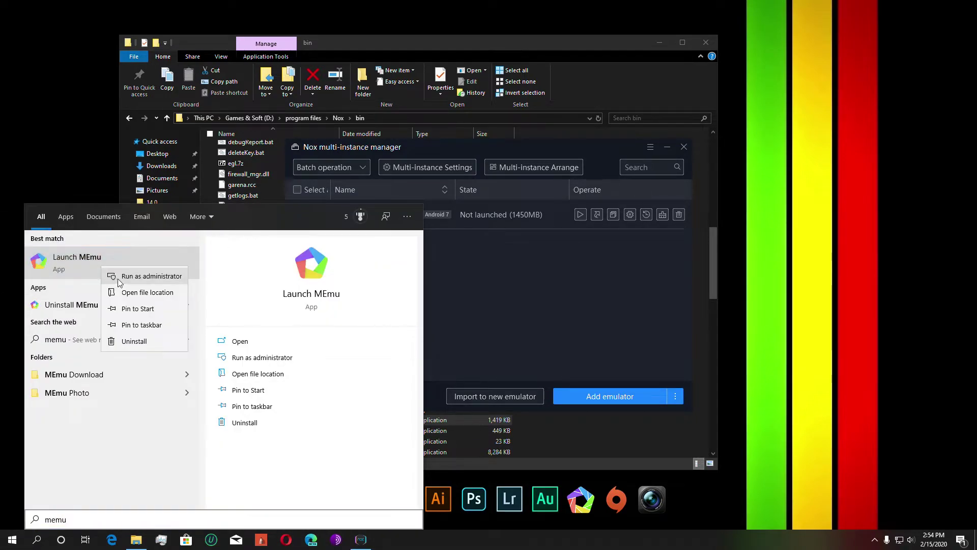
left_click(139, 295)
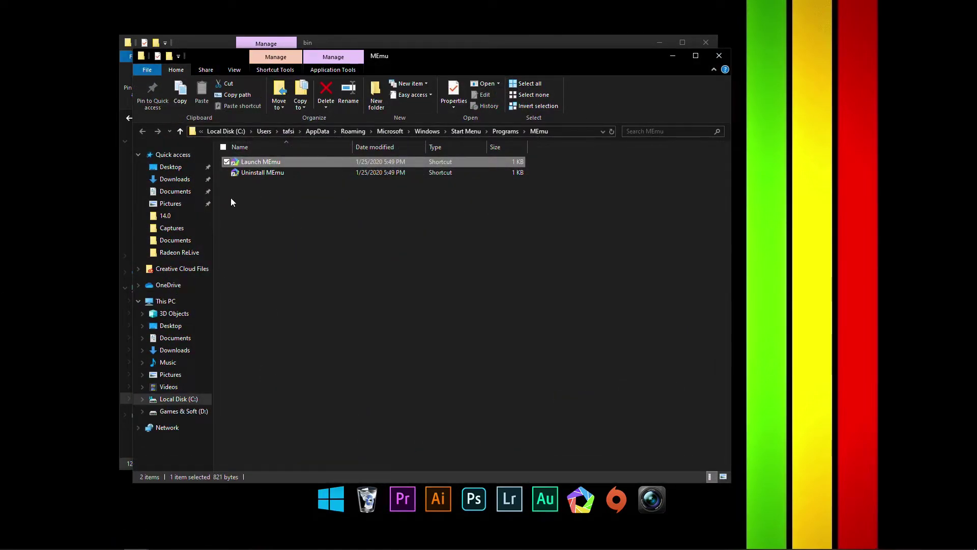
right_click(261, 164)
left_click(272, 178)
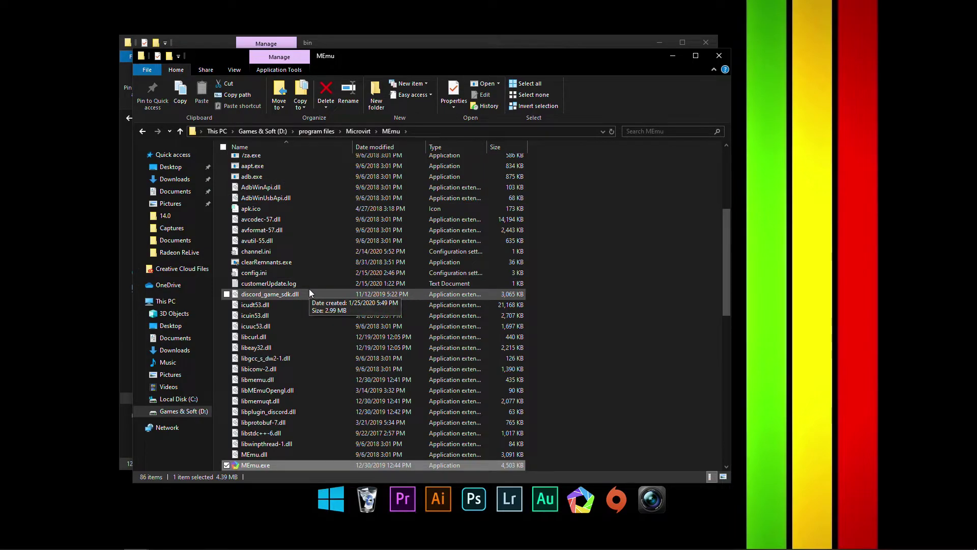
scroll(310, 291, "down", 6)
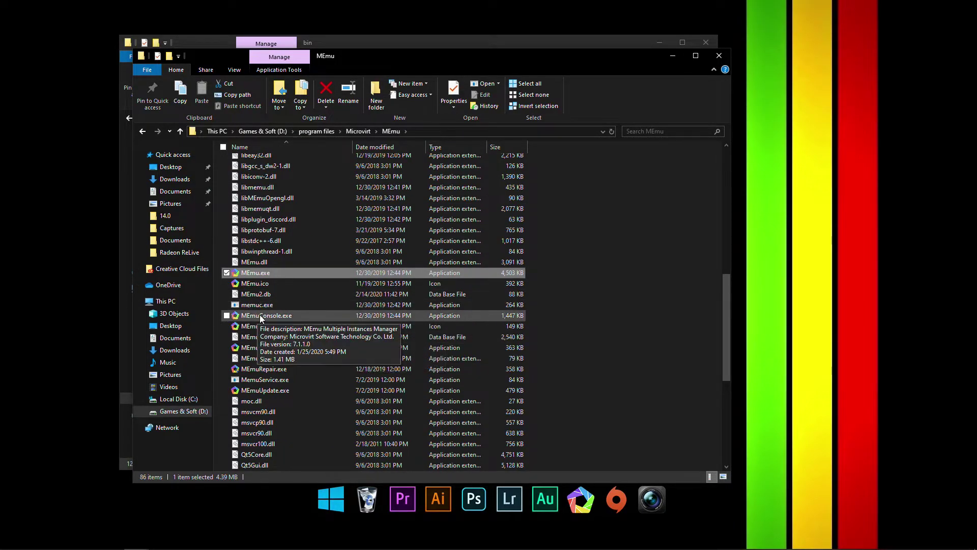
double_click(259, 316)
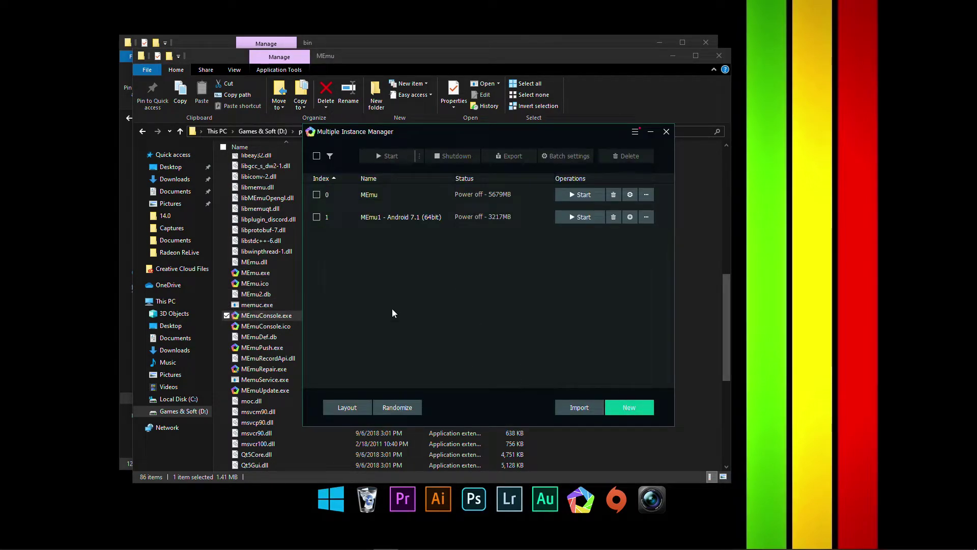
View the Android versions offered for a new MEmu instance and the engine settings of the Android 7.1 (64bit) instance
left_click(629, 407)
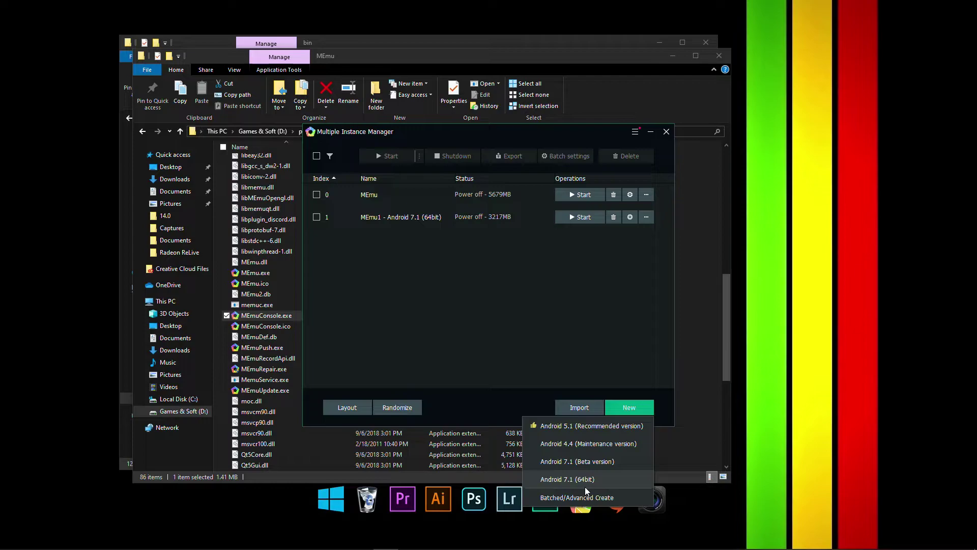
left_click(542, 344)
left_click(630, 216)
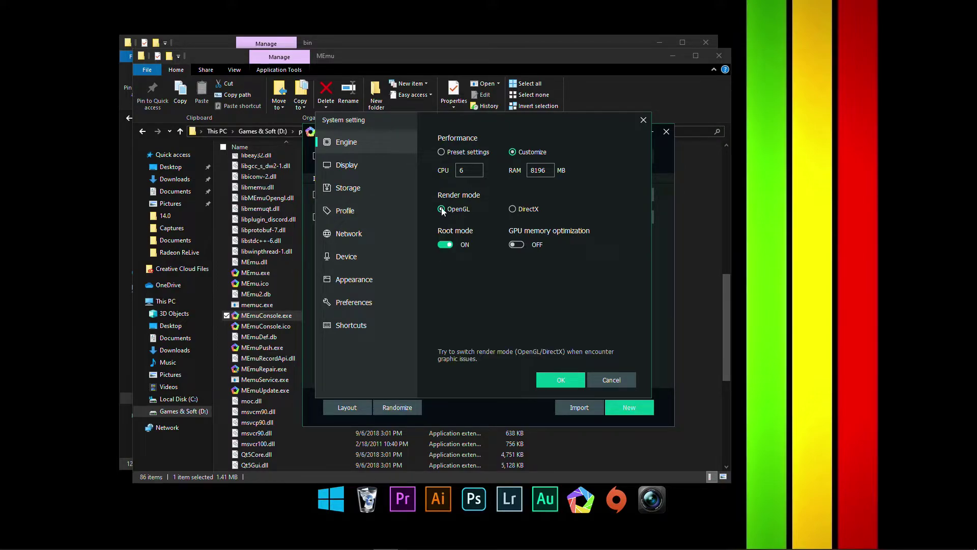
left_click(644, 121)
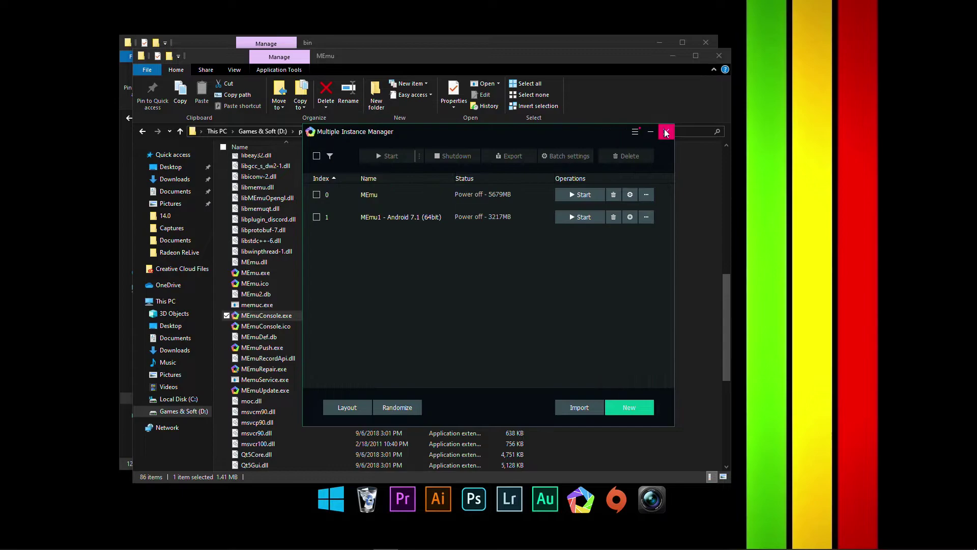
Close the MEmu instance manager, the MEmu program folder and the Nox multi-instance manager
left_click(666, 132)
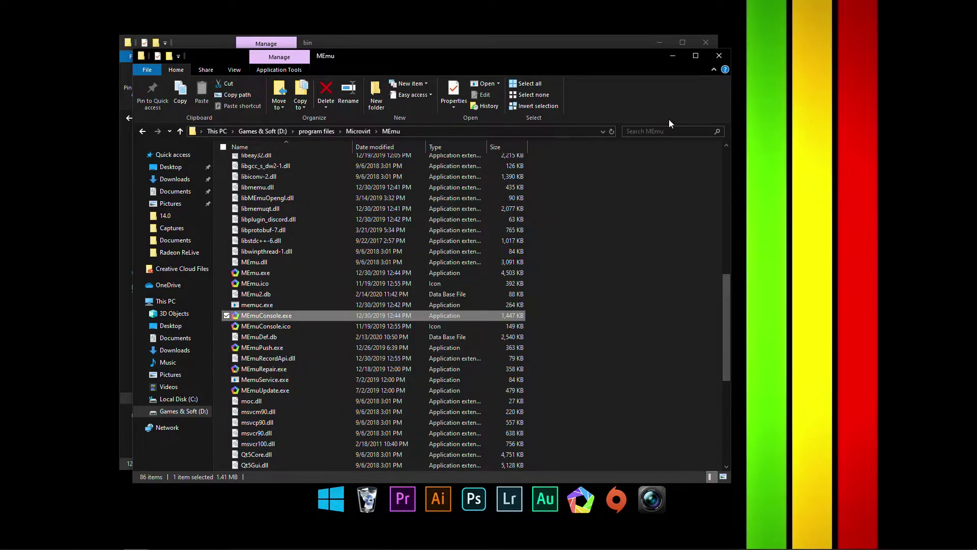
left_click(719, 60)
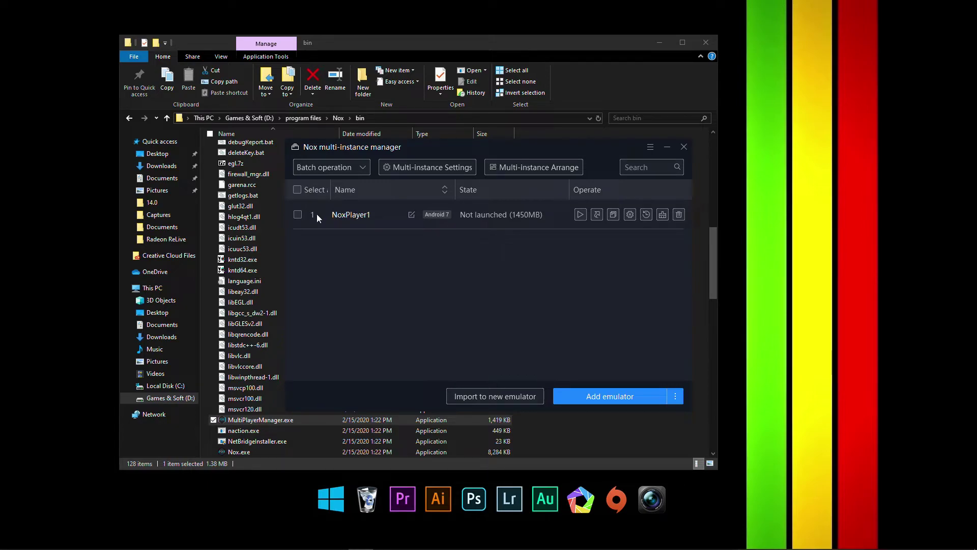
left_click(684, 146)
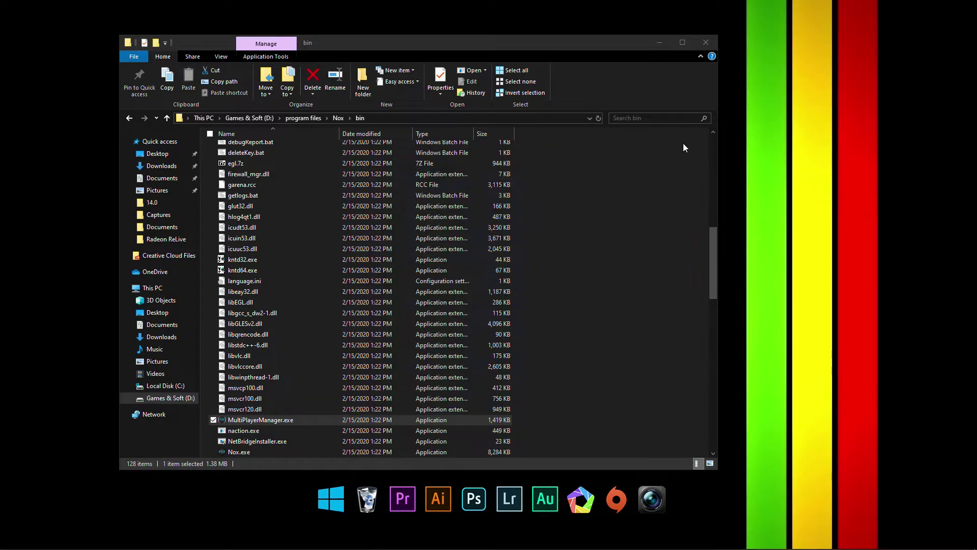
Launch Nox directly by searching Windows for nox
key("super")
type("nox")
key("Return")
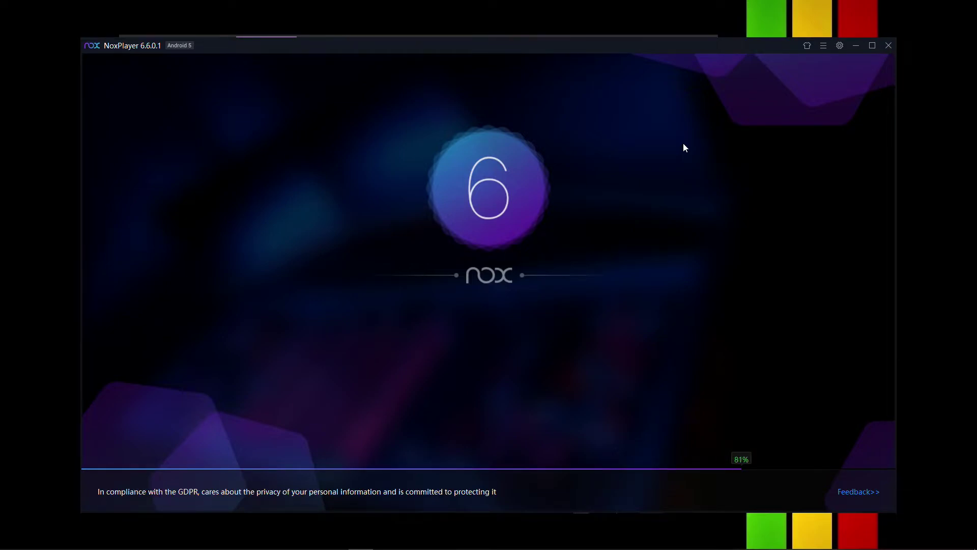
Find Nox through Windows search, open its bin program folder again and run MultiPlayerManager.exe
key("super")
type("nox")
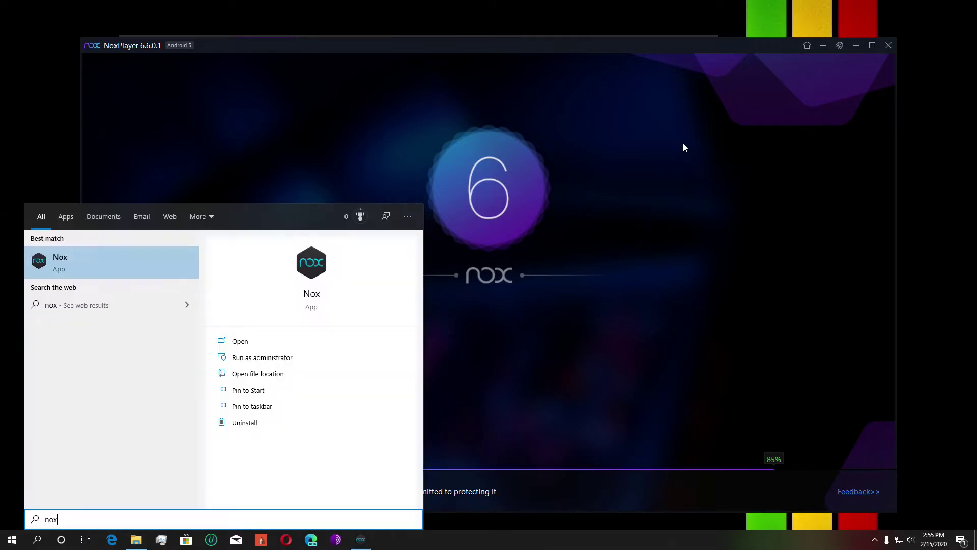
right_click(152, 258)
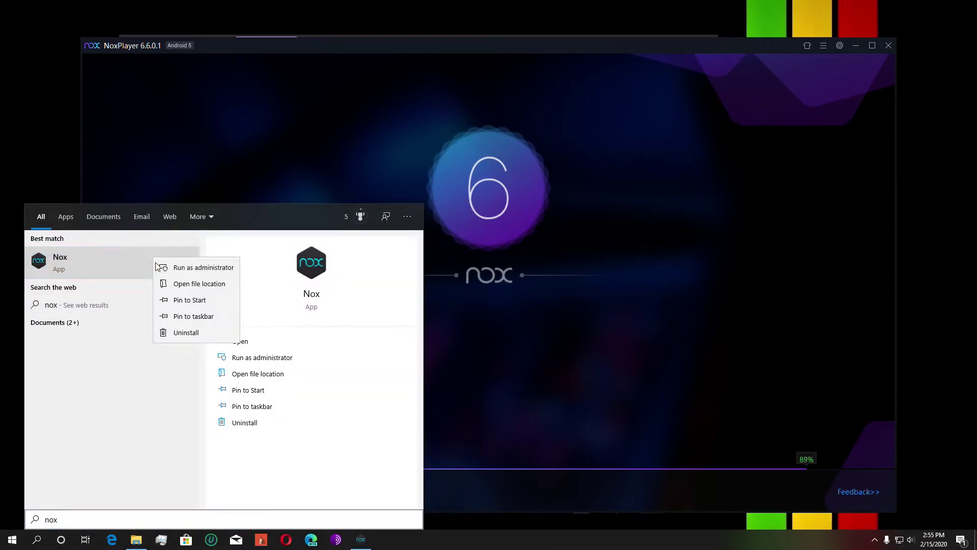
left_click(168, 283)
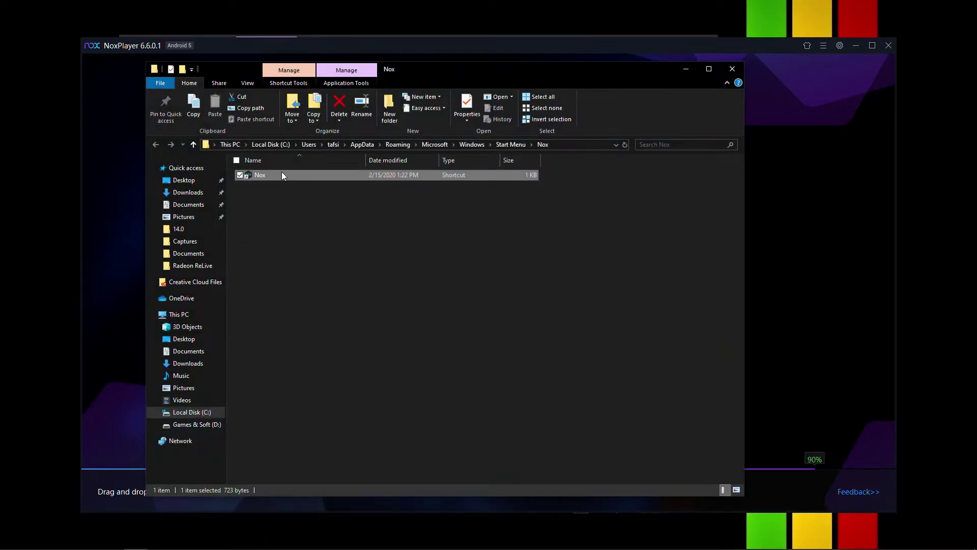
right_click(282, 174)
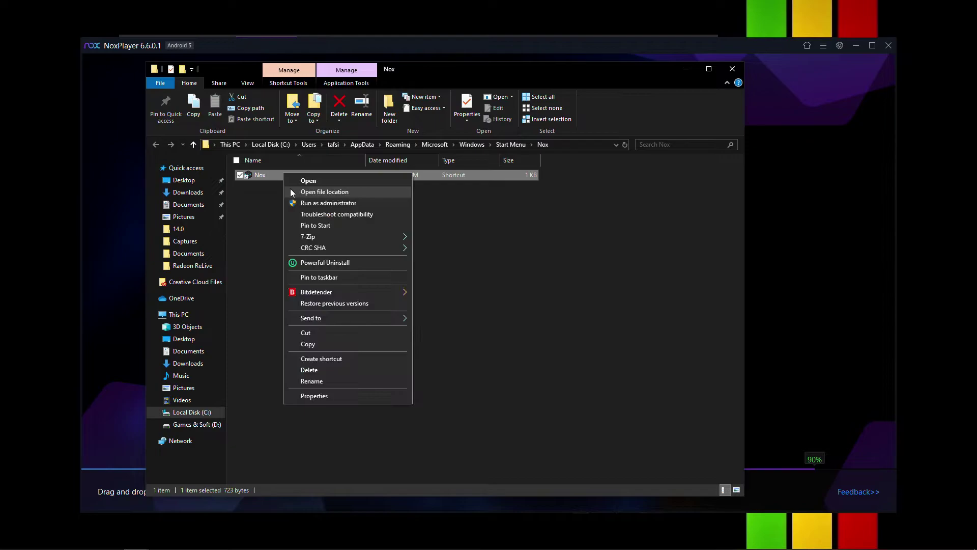
left_click(297, 191)
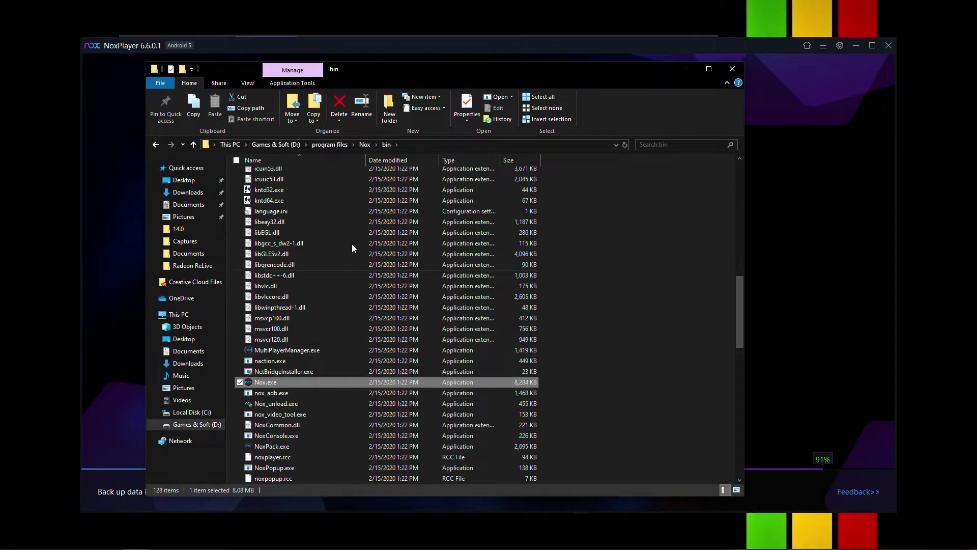
left_click_drag(397, 83, 529, 69)
double_click(444, 346)
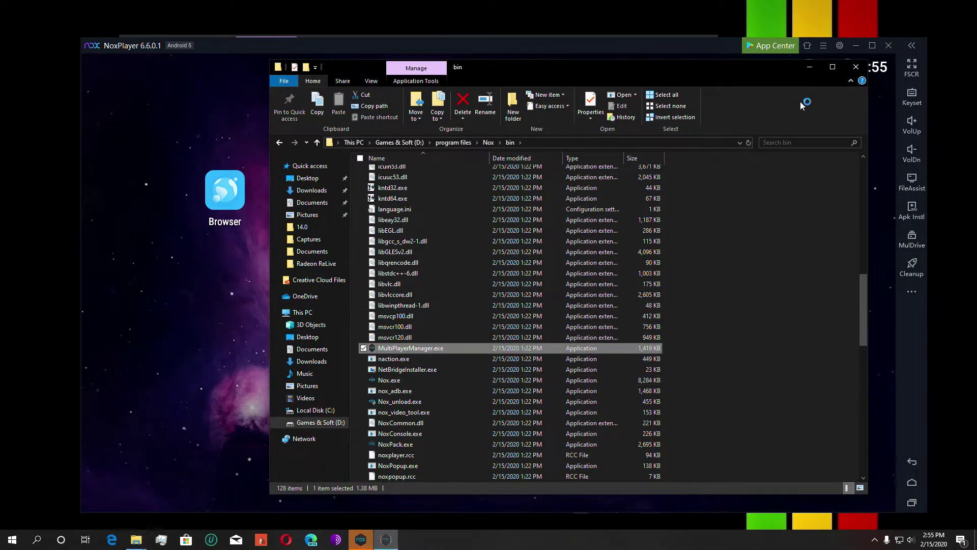
Close the running Android 5 NoxPlayer window and confirm the exit
left_click(889, 46)
left_click(518, 364)
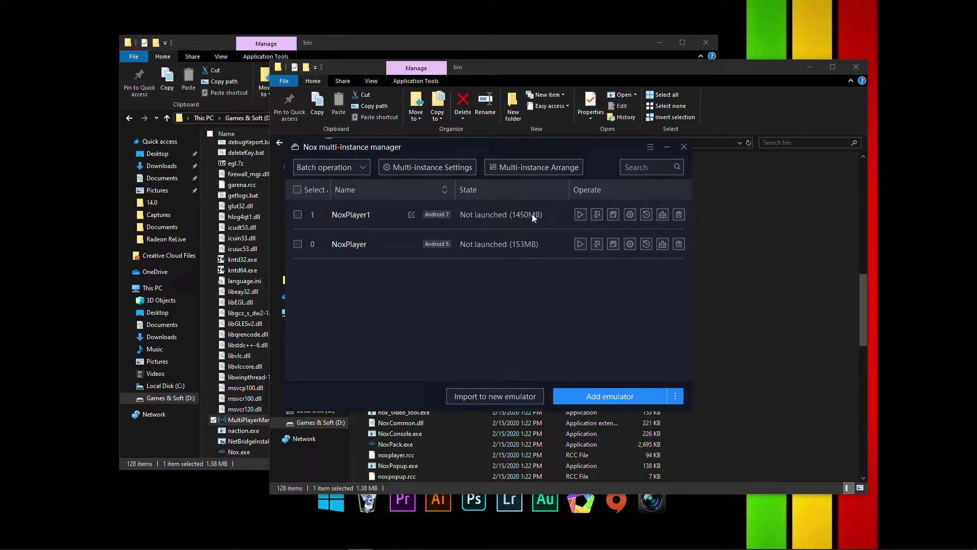
Start the Android 7 instance NoxPlayer1 from the multi-instance manager and open the War Games app in it
left_click(576, 216)
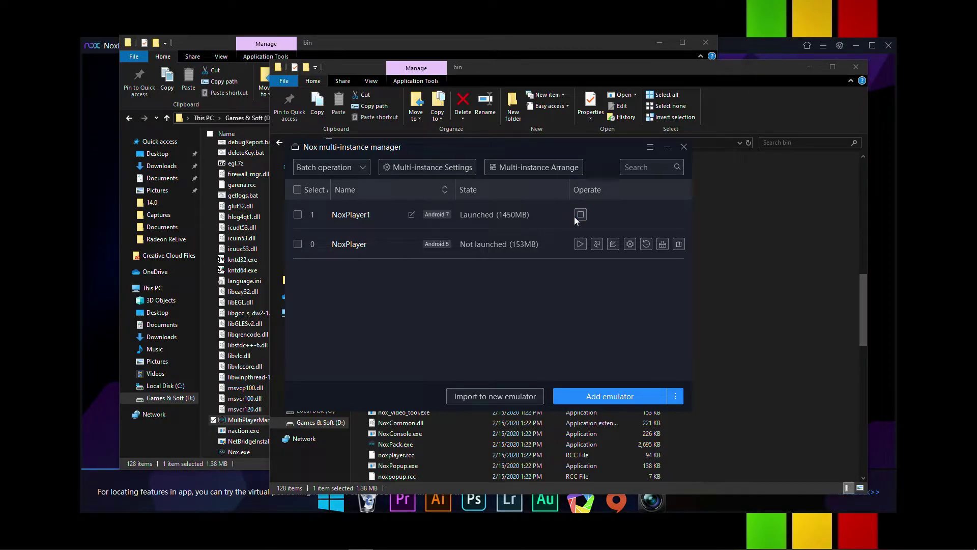
left_click(99, 267)
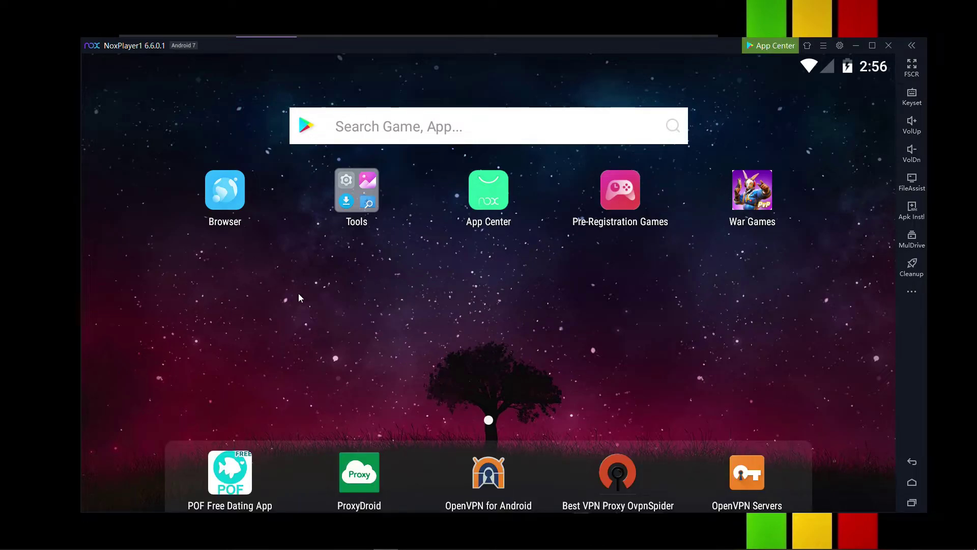
left_click(743, 198)
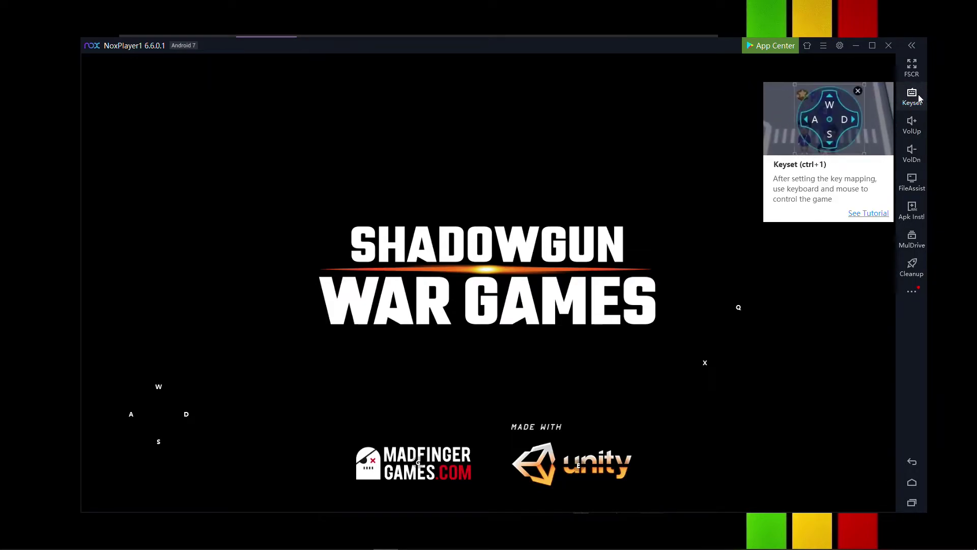
Review the War Games key mapping in the keyboard control editor and close it without saving
left_click(918, 93)
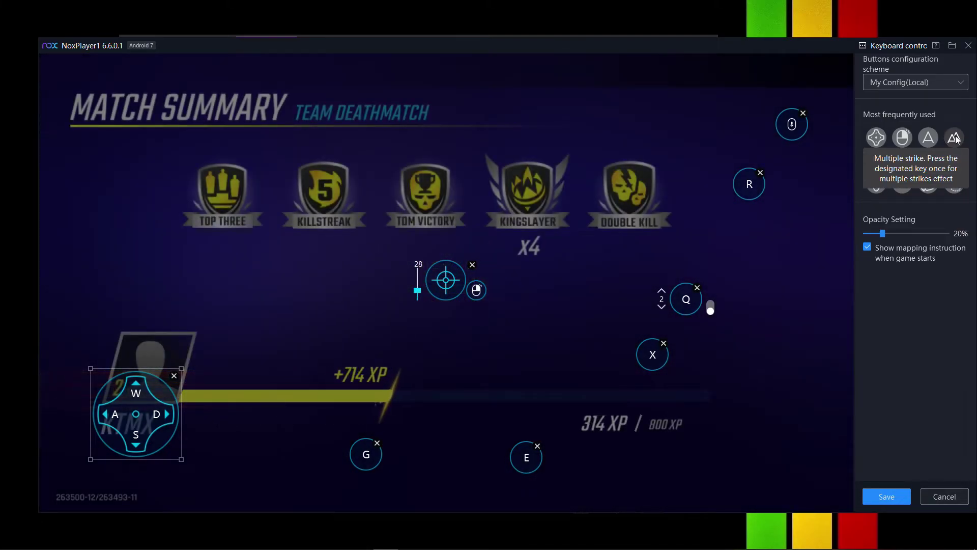
left_click_drag(957, 139, 664, 359)
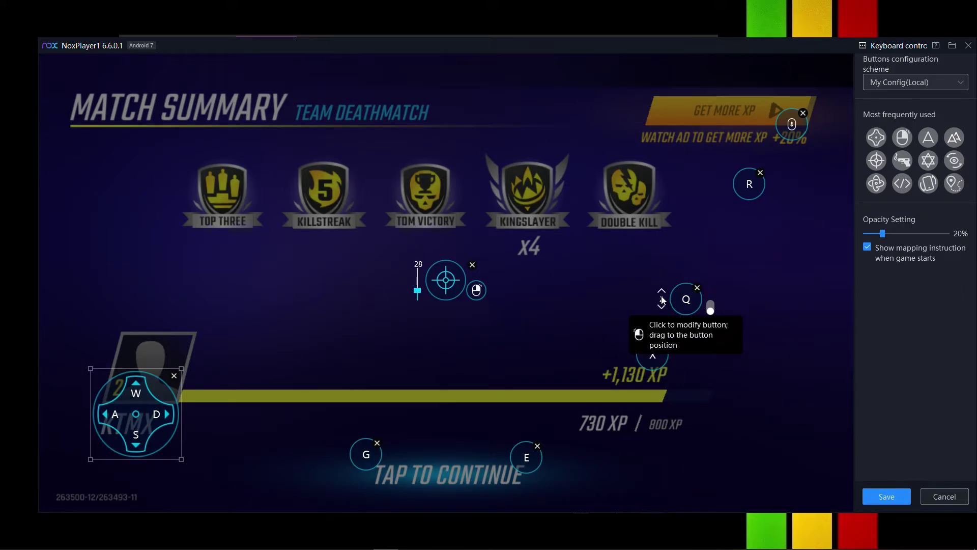
left_click(943, 497)
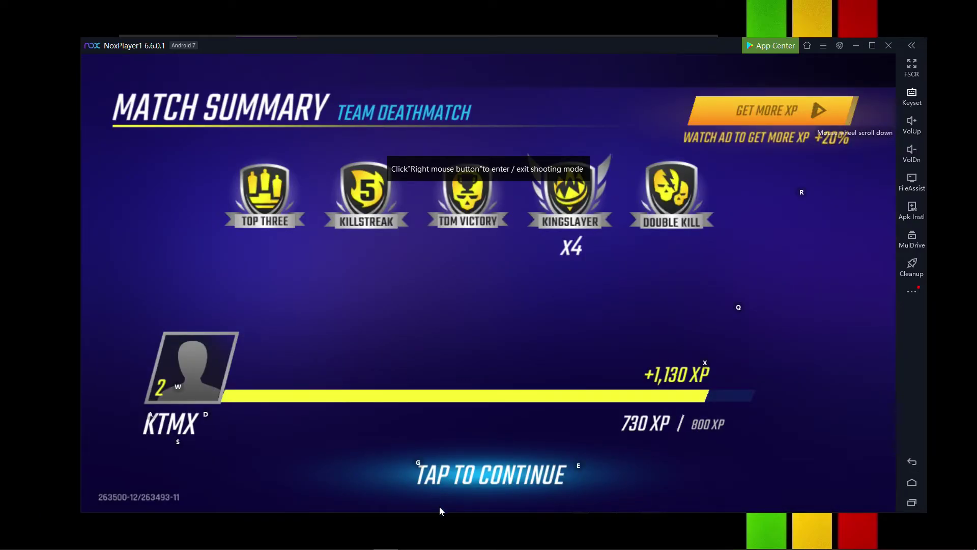
Continue past the match summary, view the player profile and return to the game lobby
left_click(454, 481)
left_click(461, 474)
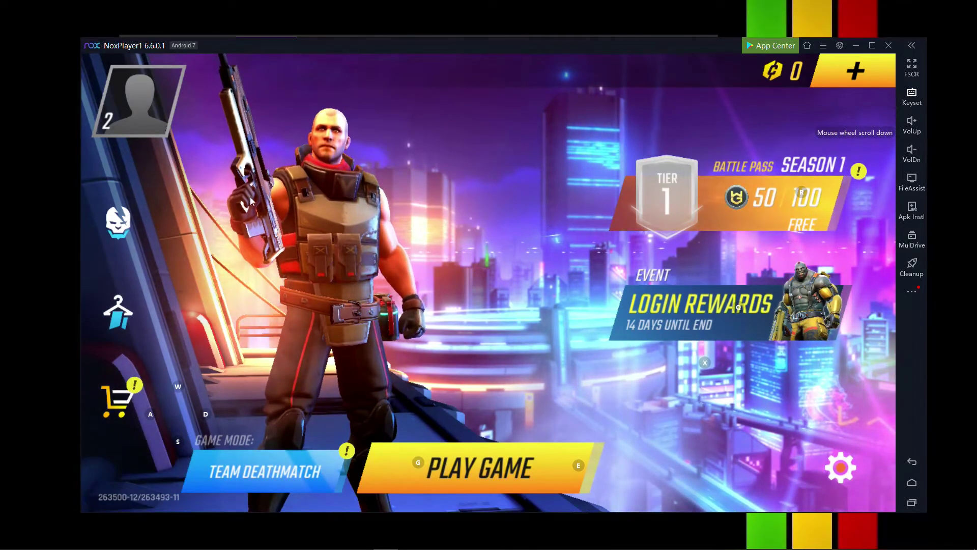
left_click(142, 107)
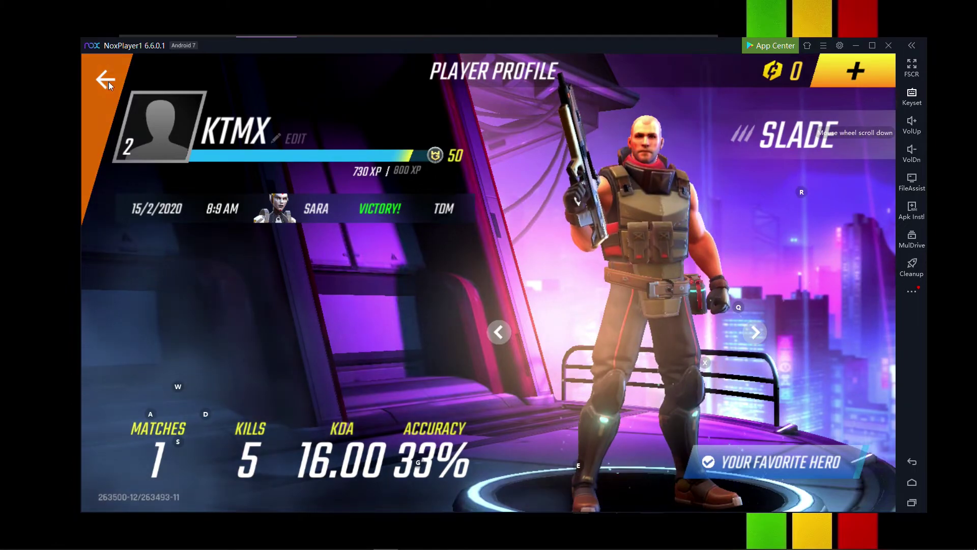
left_click(109, 81)
Check the game's audio and graphics options and start a new Team Deathmatch game from the lobby
left_click(842, 465)
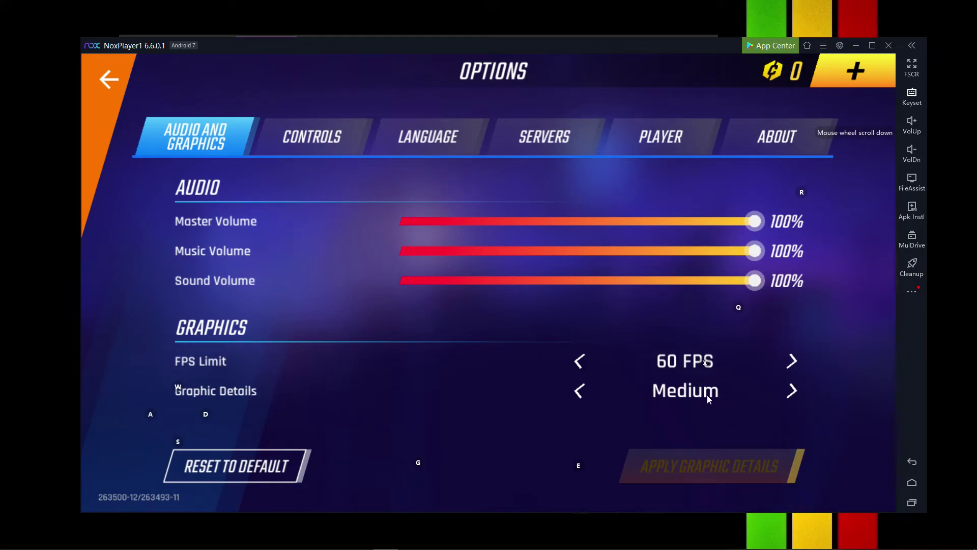
left_click(109, 115)
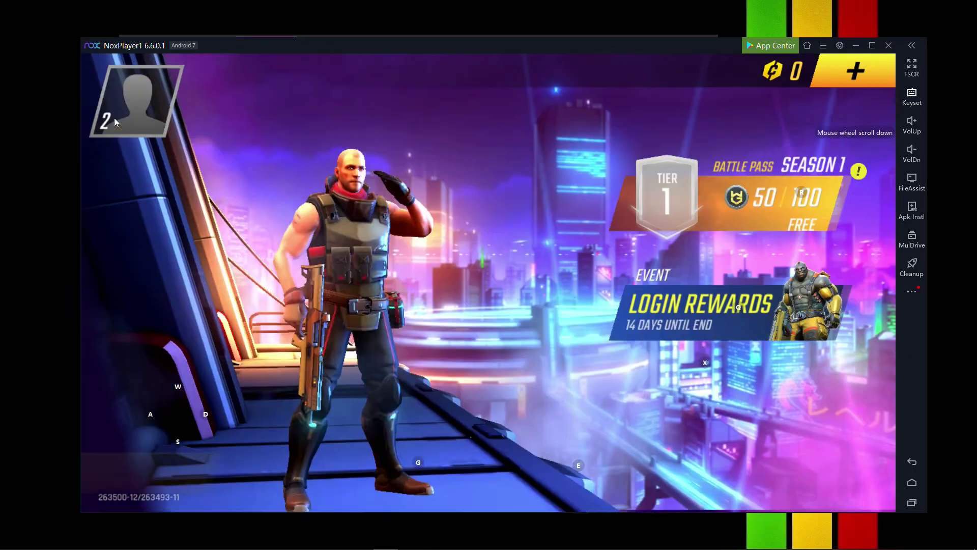
left_click(515, 445)
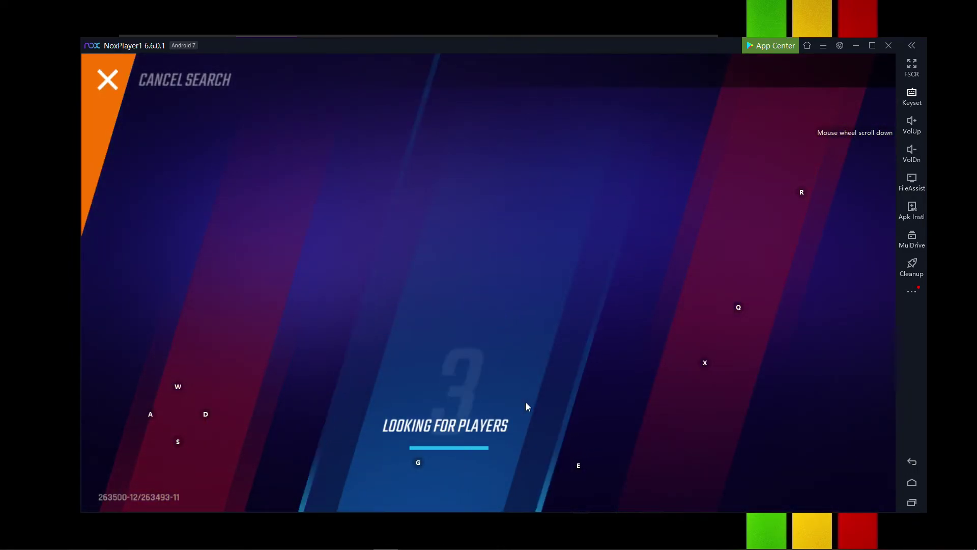
Review the emulator's game, performance and general system settings and close them without changes
left_click(840, 46)
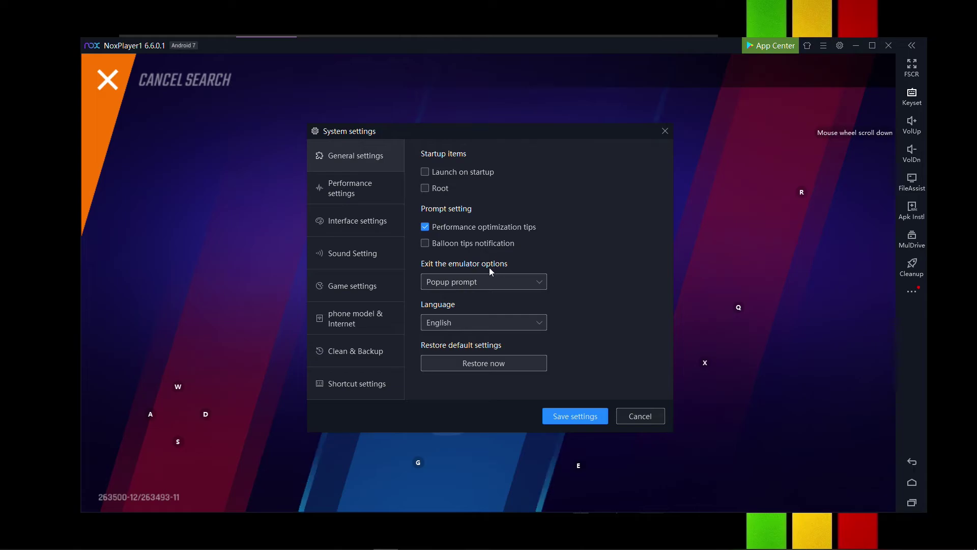
left_click(350, 287)
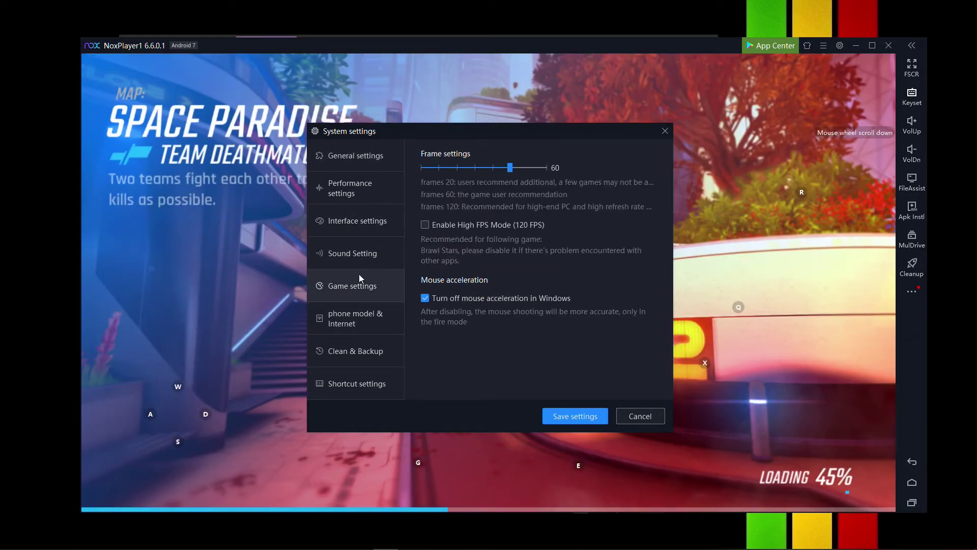
left_click(359, 186)
left_click(367, 155)
left_click(664, 131)
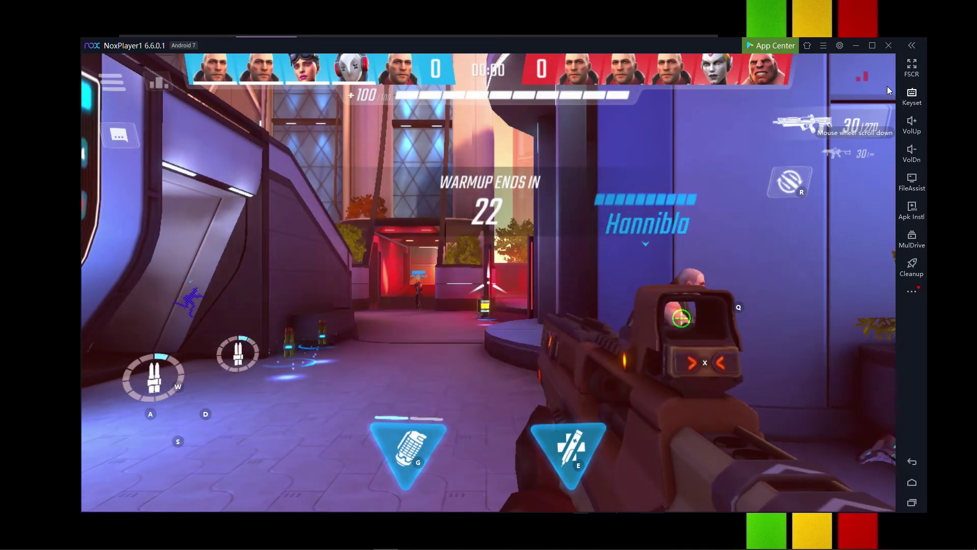
Set the key mapping opacity to 0%, disable showing the mapping instruction when the game starts, and save the configuration
left_click(915, 95)
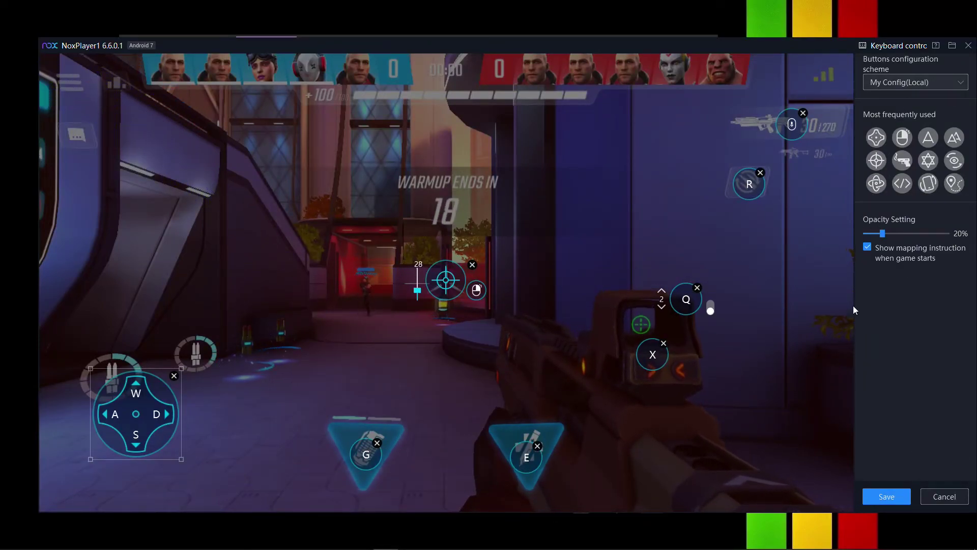
left_click_drag(884, 234, 869, 235)
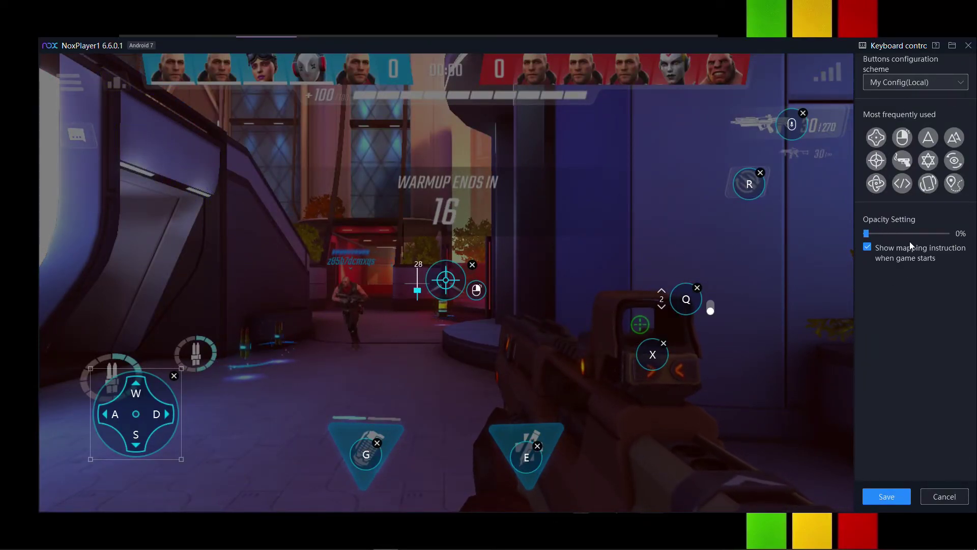
left_click(867, 246)
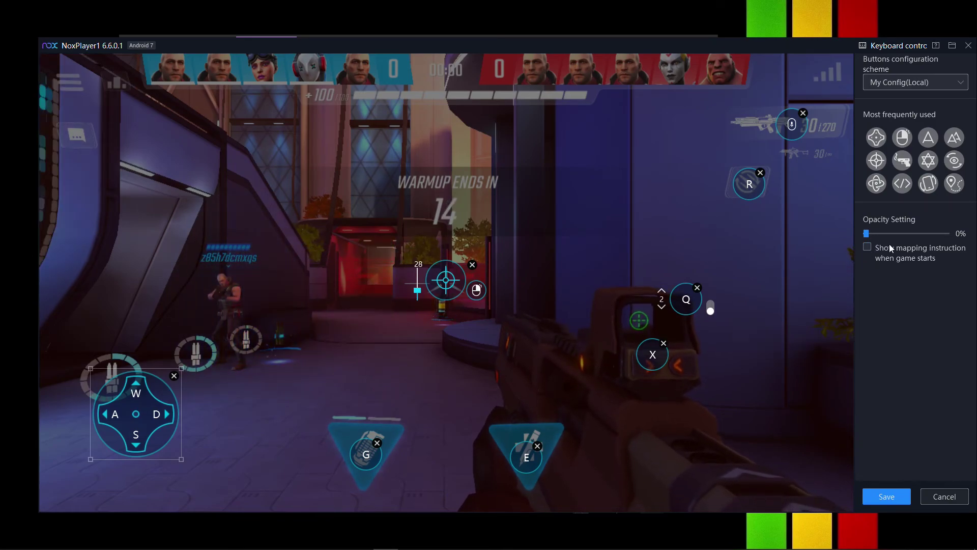
left_click(879, 494)
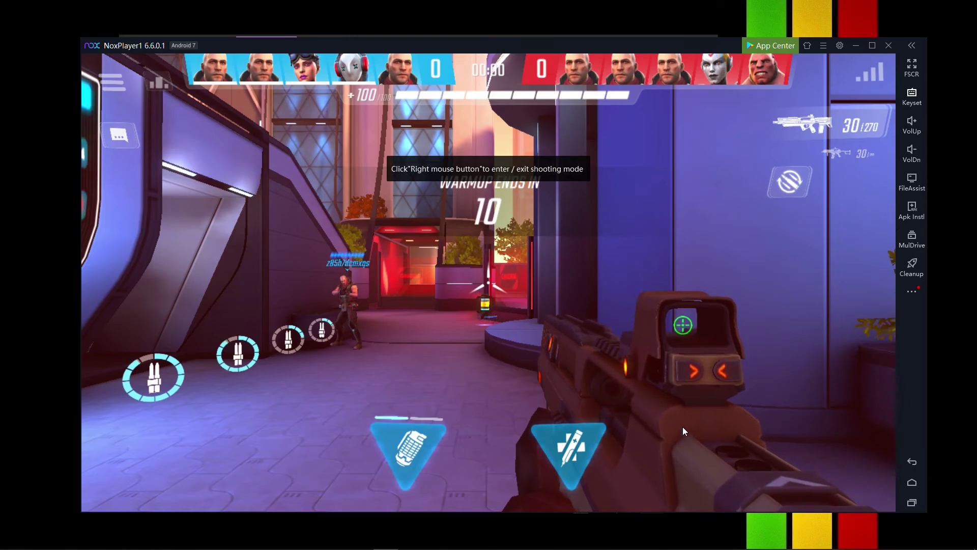
Enter shooting mode in the match and move the character forward
right_click(521, 272)
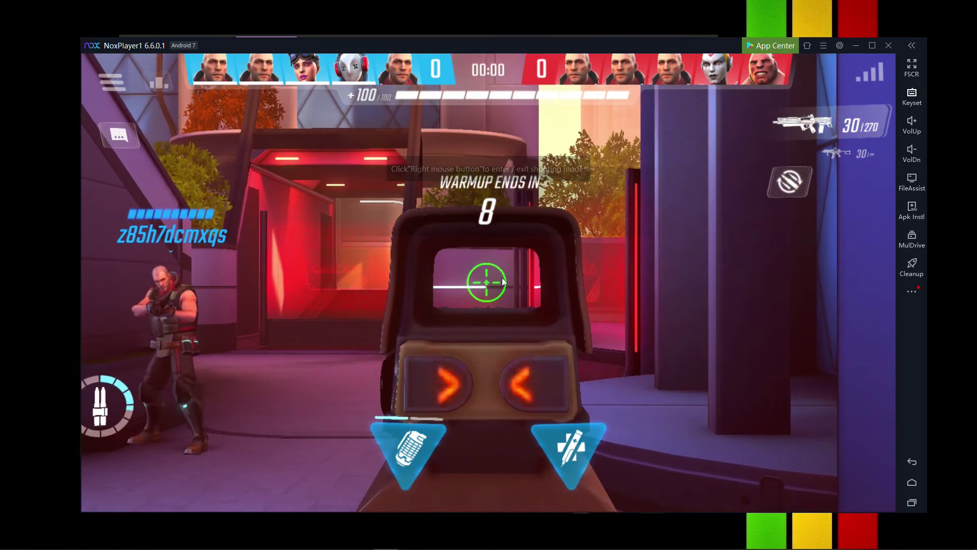
key("w")
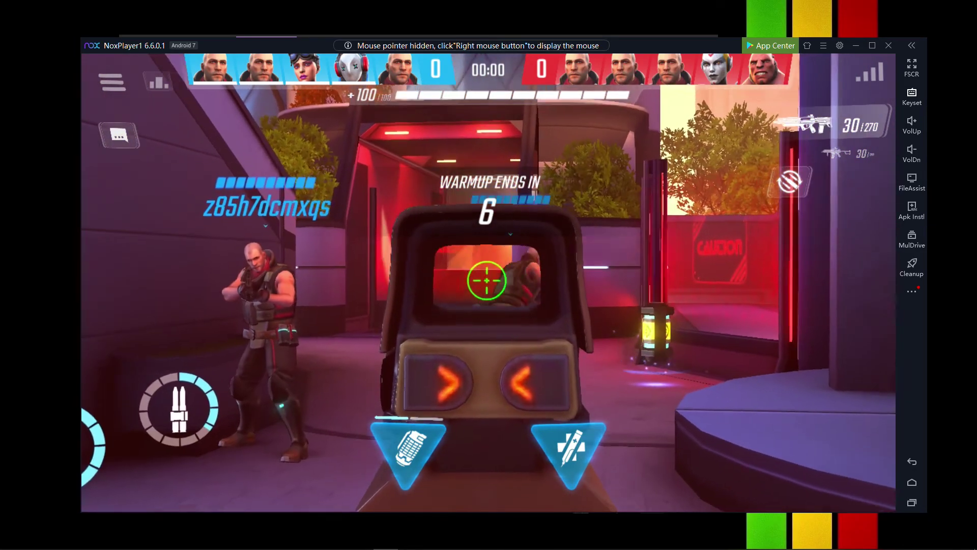
key("w")
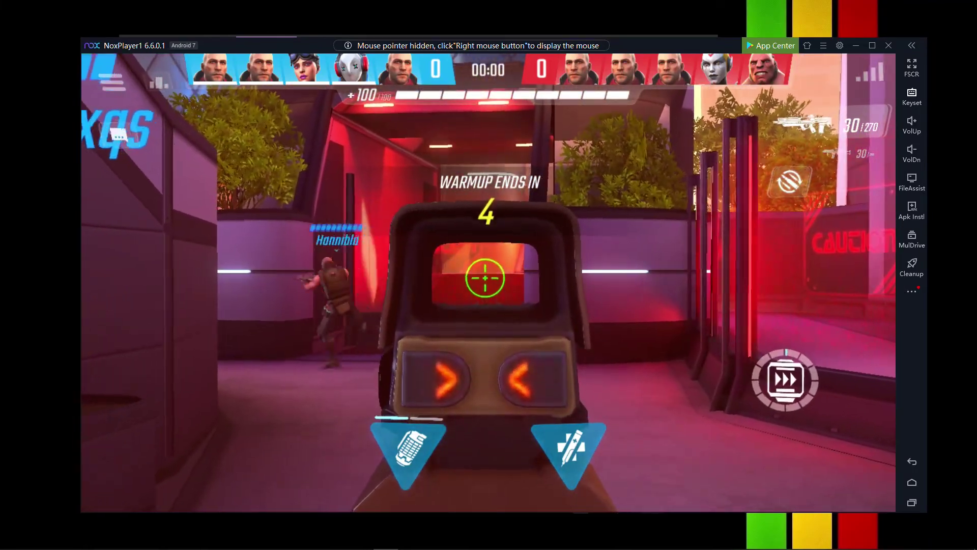